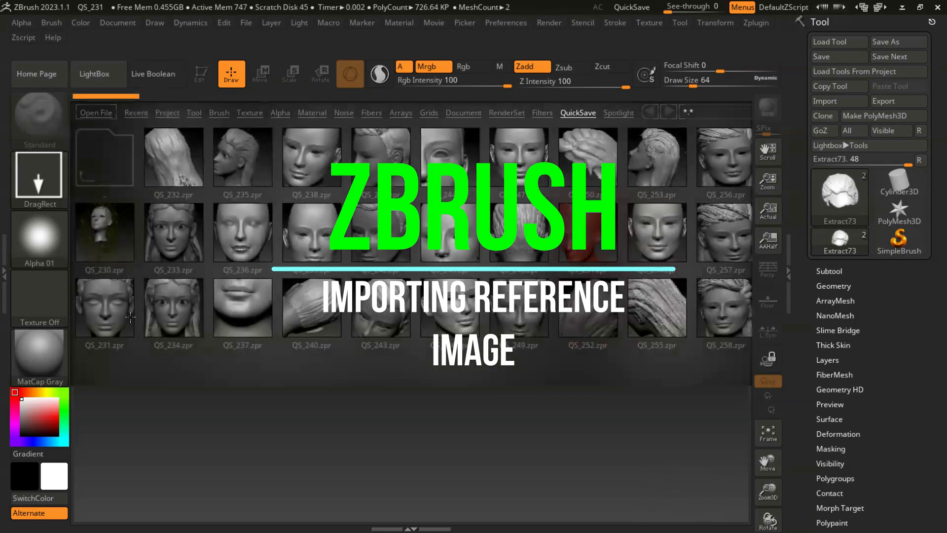
Open the QS_231.zpr quick-save project and reveal the Front-Back grid settings
double_click(102, 308)
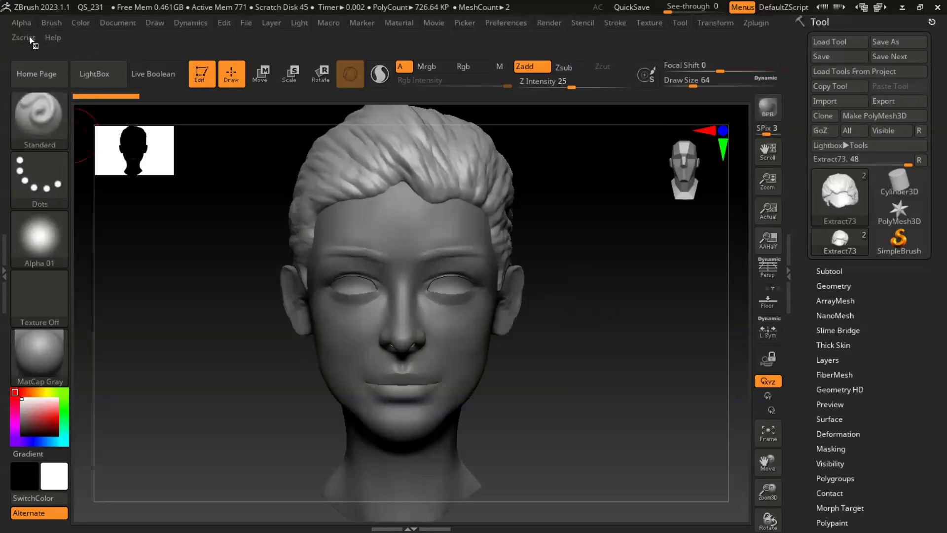
left_click(146, 23)
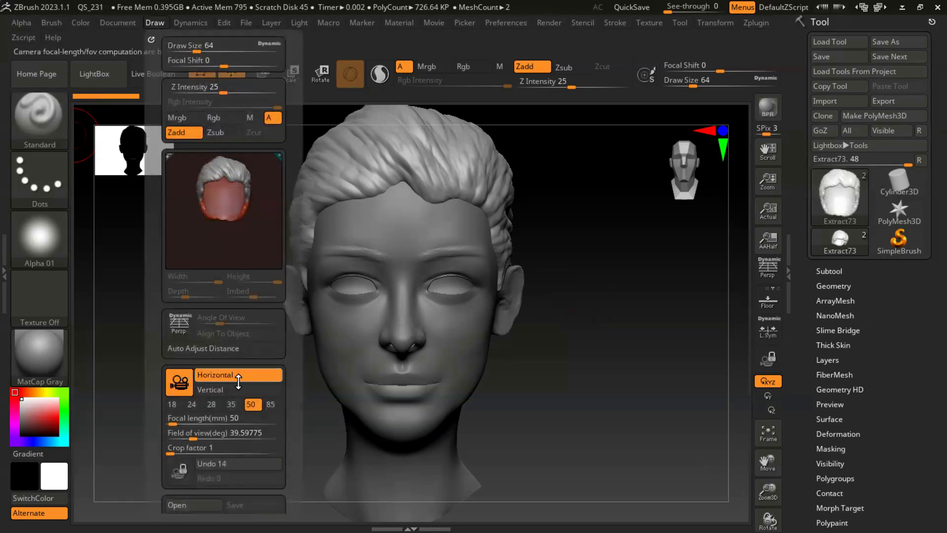
scroll(291, 362, "down", 8)
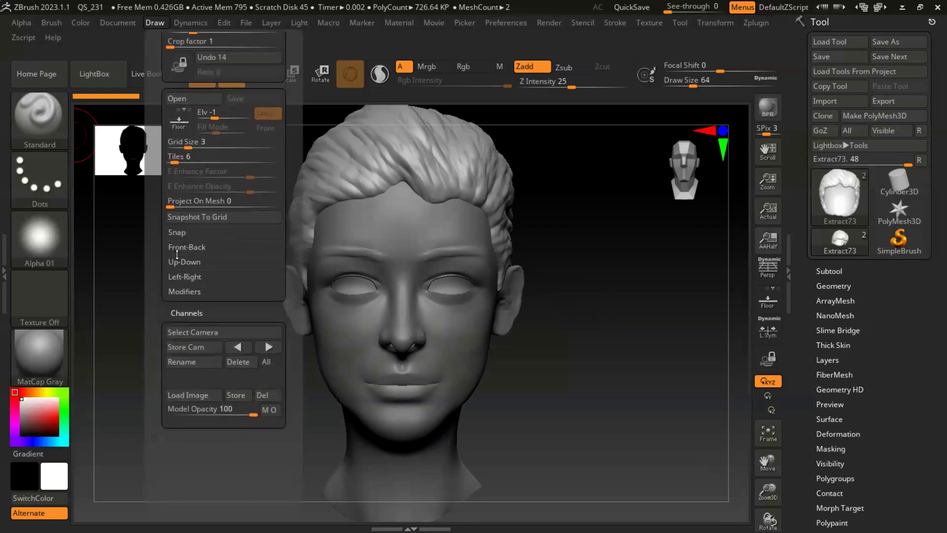
left_click(182, 248)
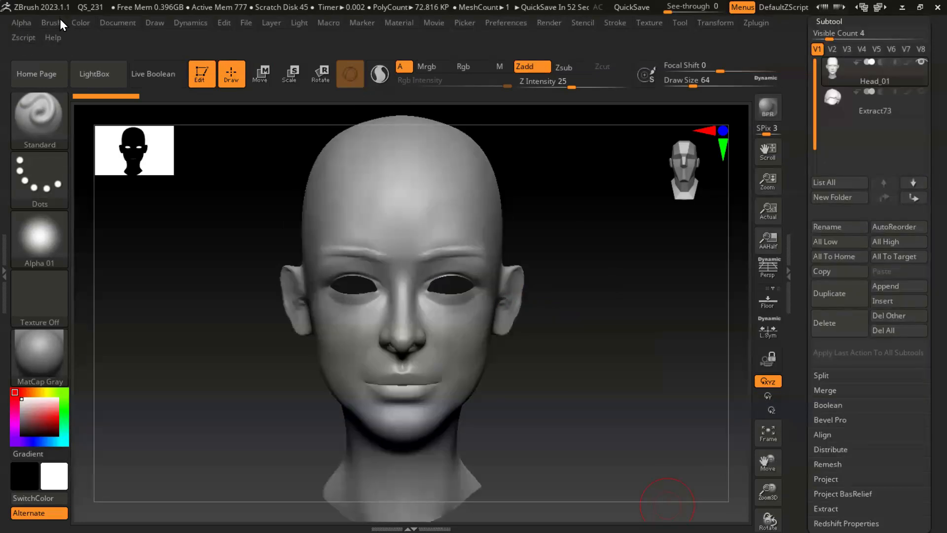
Leave the Front-Back grid settings expanded and turn on the floor grid
left_click(150, 23)
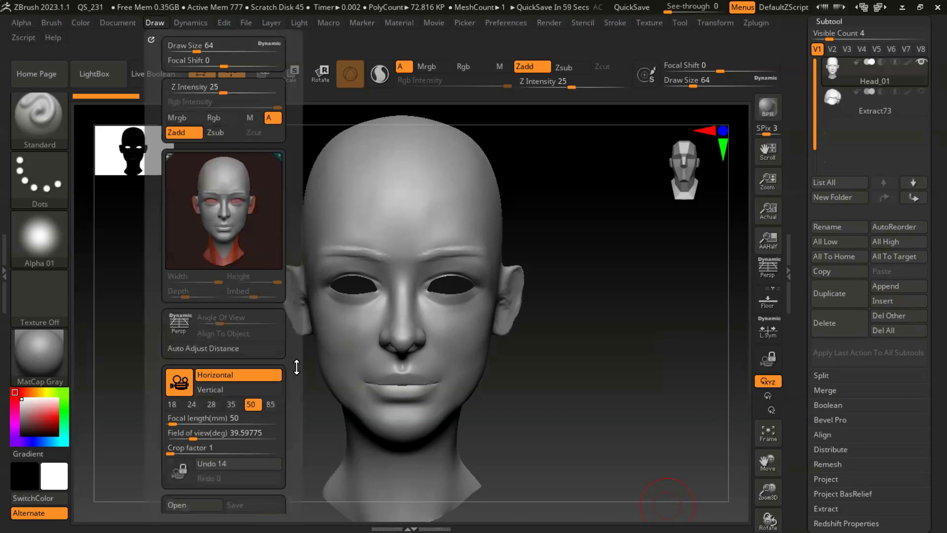
mouse_move(295, 359)
left_mouse_down()
mouse_move(288, 226)
mouse_move(284, 248)
left_mouse_up()
mouse_move(289, 207)
left_mouse_down()
mouse_move(283, 264)
mouse_move(283, 221)
left_mouse_up()
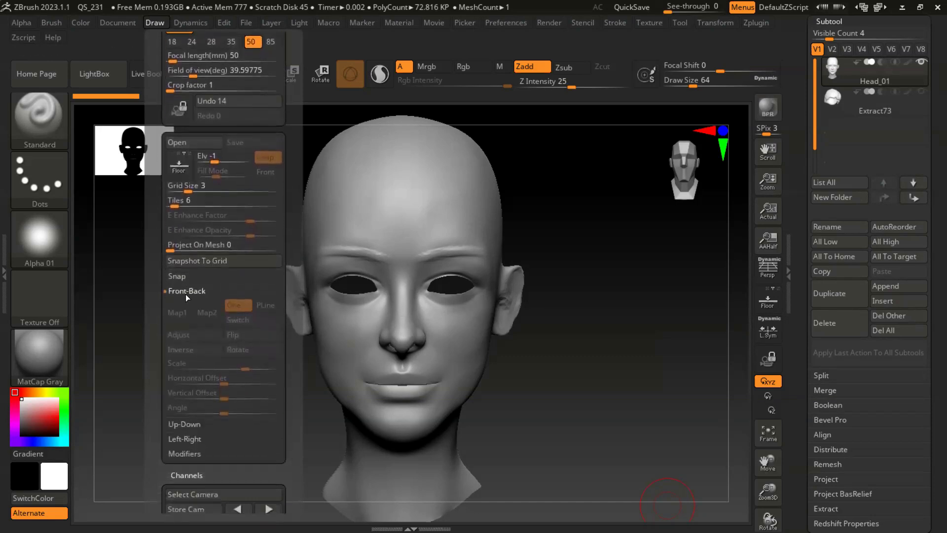
left_click(170, 290)
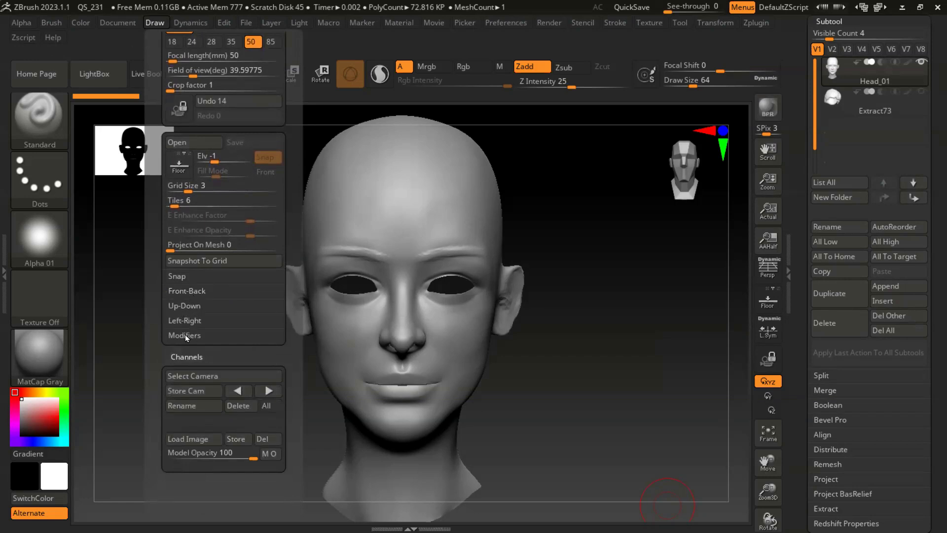
left_click(188, 294)
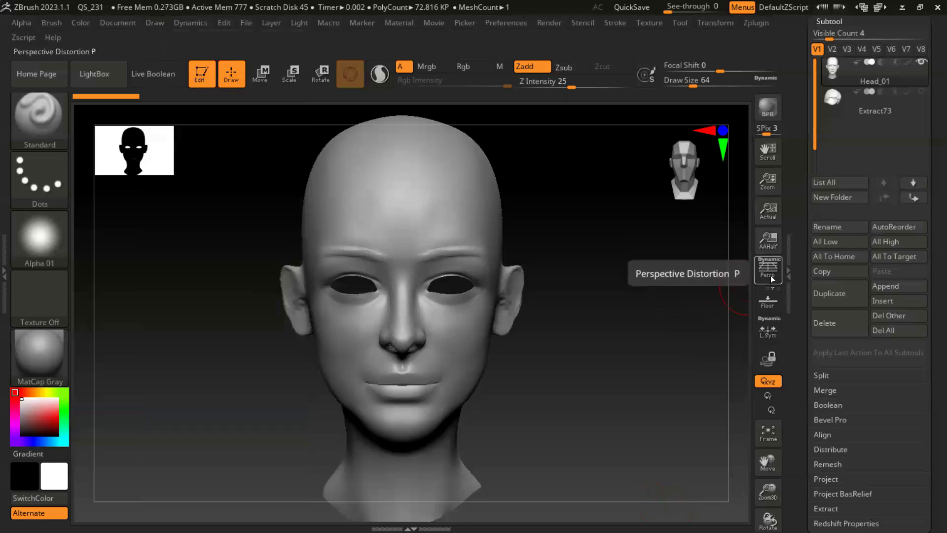
left_click(767, 306)
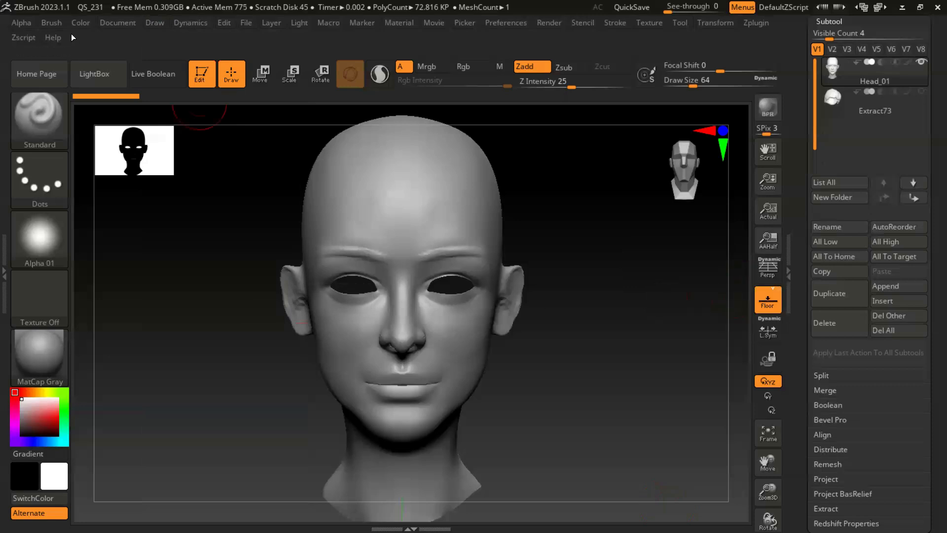
Open the texture choices for Front-Back Map1, keeping the slot on Texture Off
left_click(153, 23)
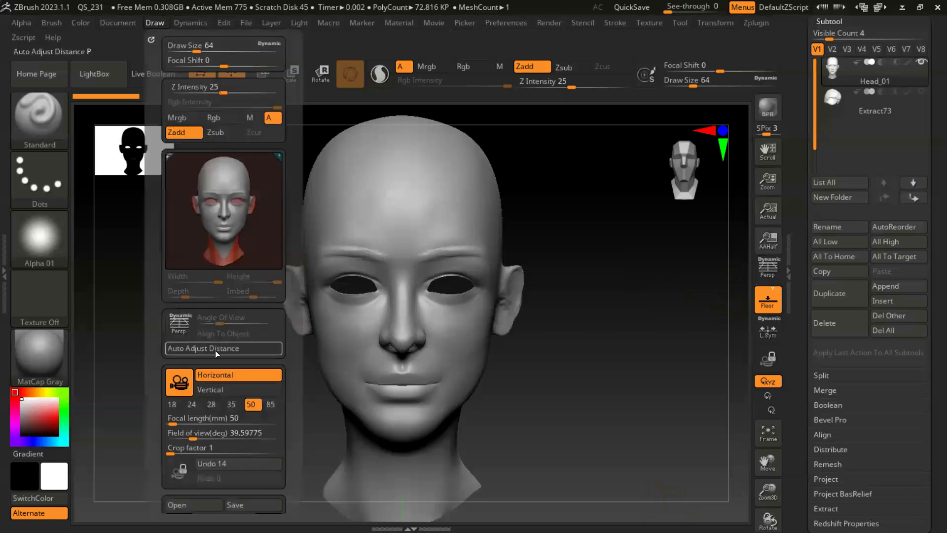
left_click_drag(300, 463, 302, 254)
left_click_drag(290, 351, 293, 265)
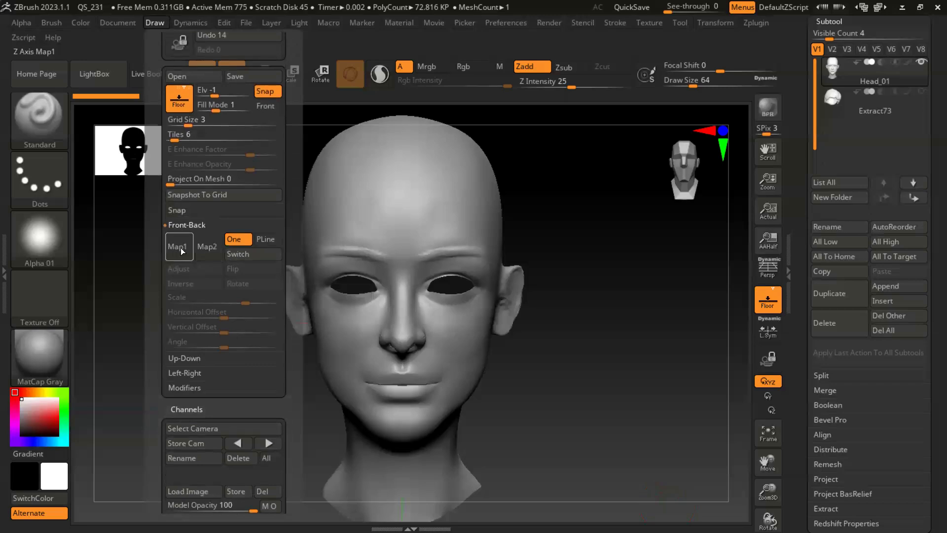
left_click(180, 245)
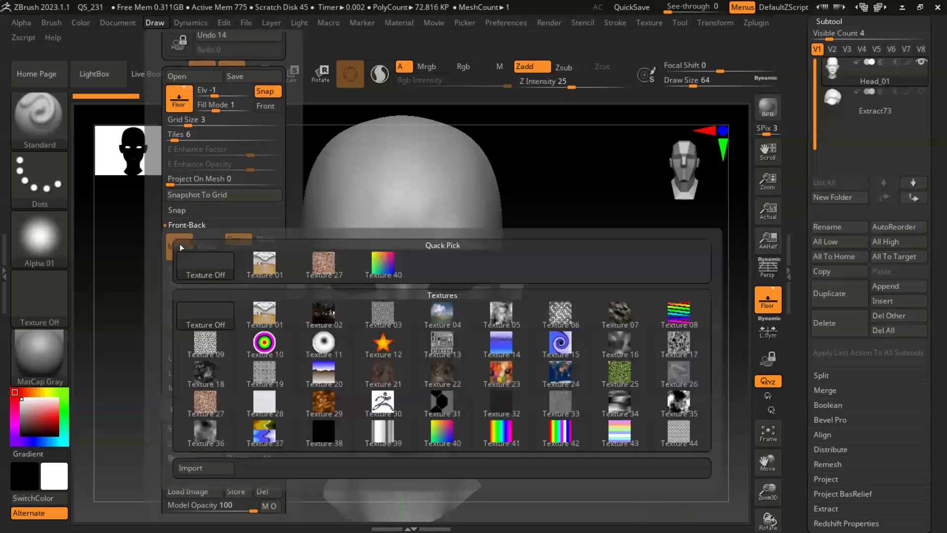
left_click(199, 323)
left_click(178, 343)
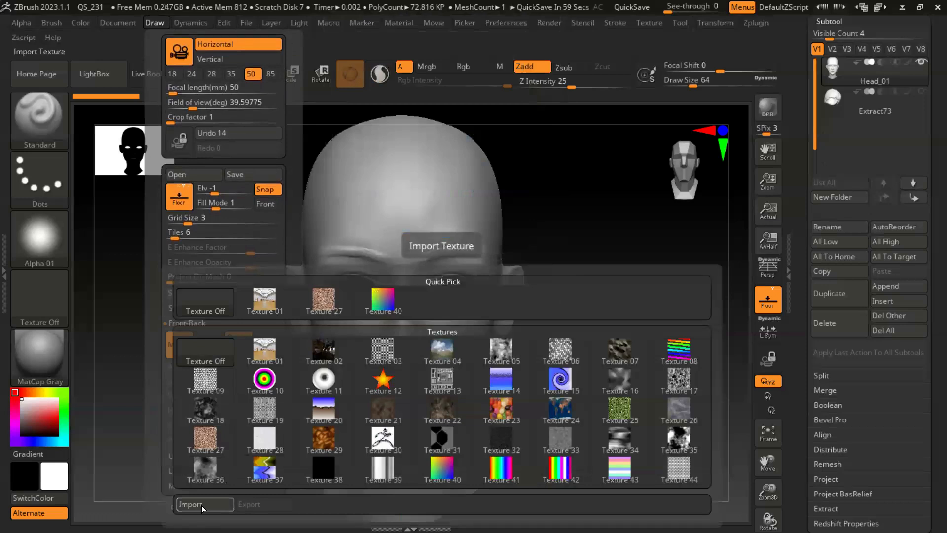
Import the Front image from the CLASS\HEAD folder on drive D as the Front-Back Map1 texture
left_click(201, 505)
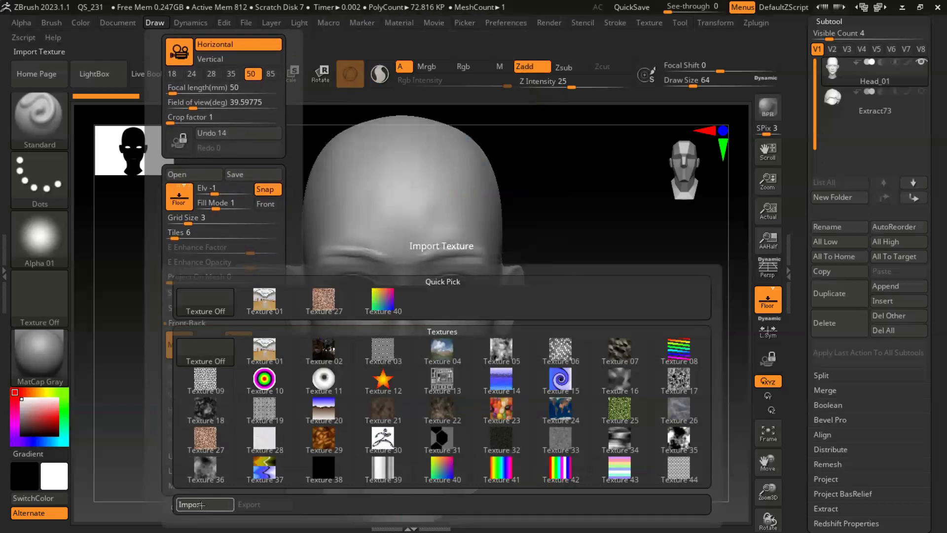
scroll(178, 295, "down", 5)
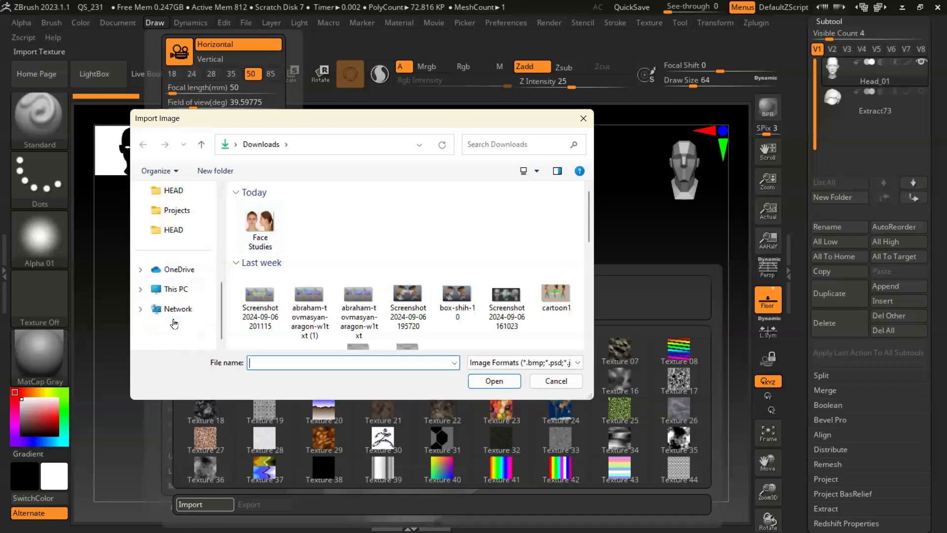
left_click(176, 289)
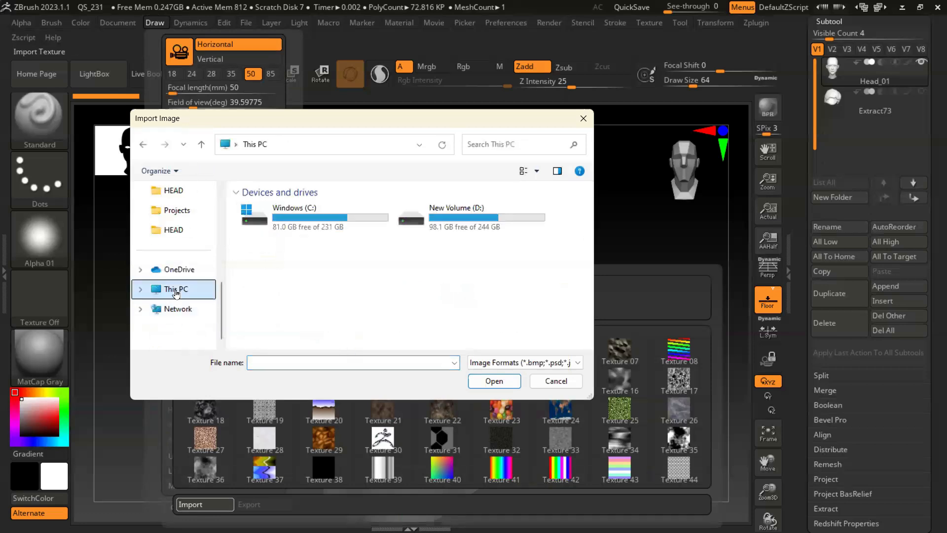
double_click(439, 217)
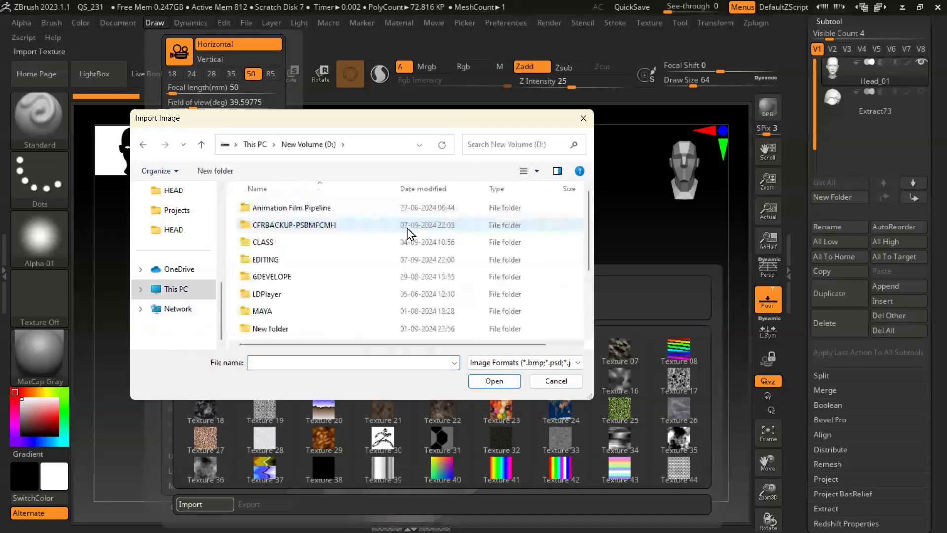
double_click(261, 243)
double_click(260, 210)
left_click(266, 224)
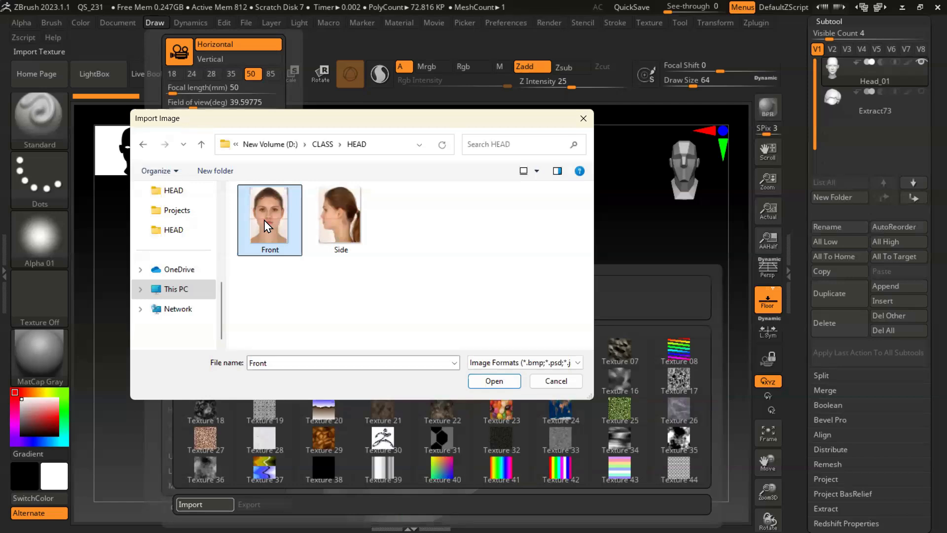
left_click(494, 381)
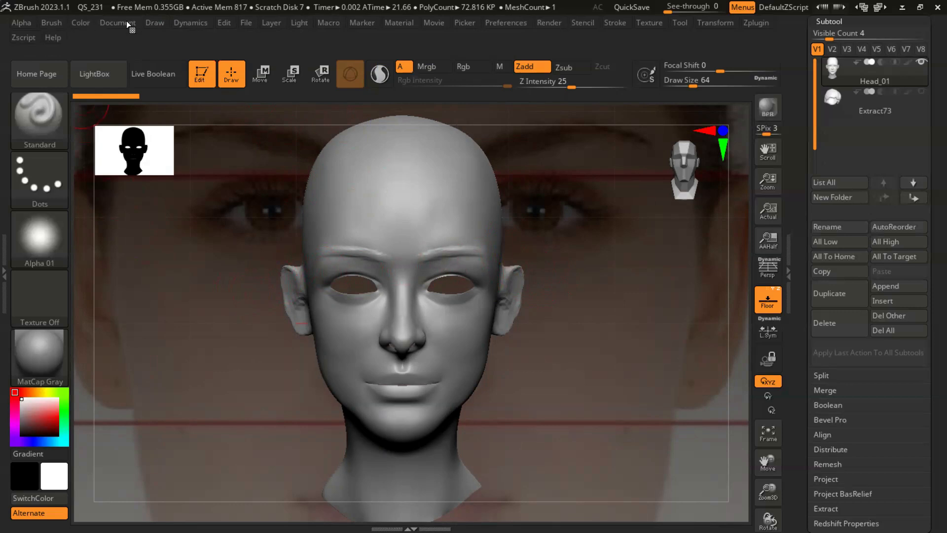
Scale the Front-Back reference image down to 0.3
left_click(151, 23)
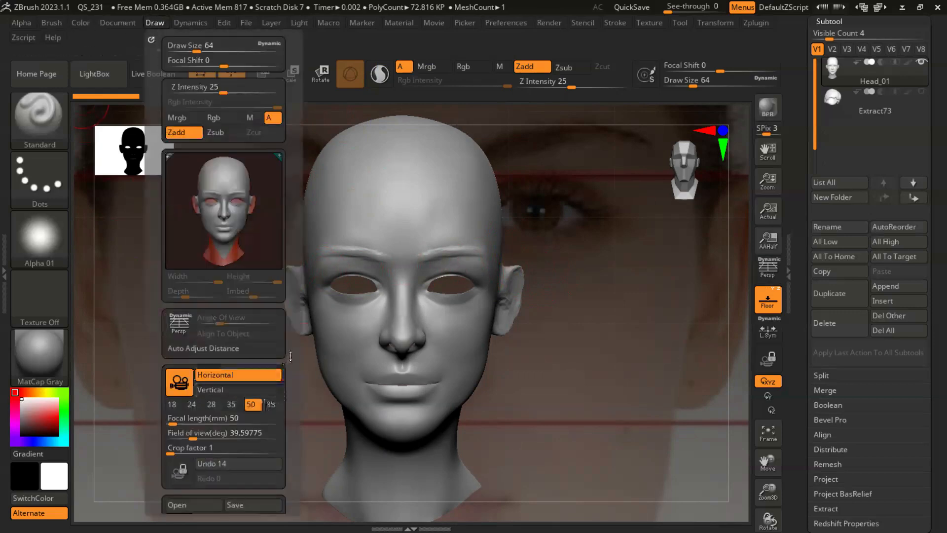
scroll(289, 358, "down", 10)
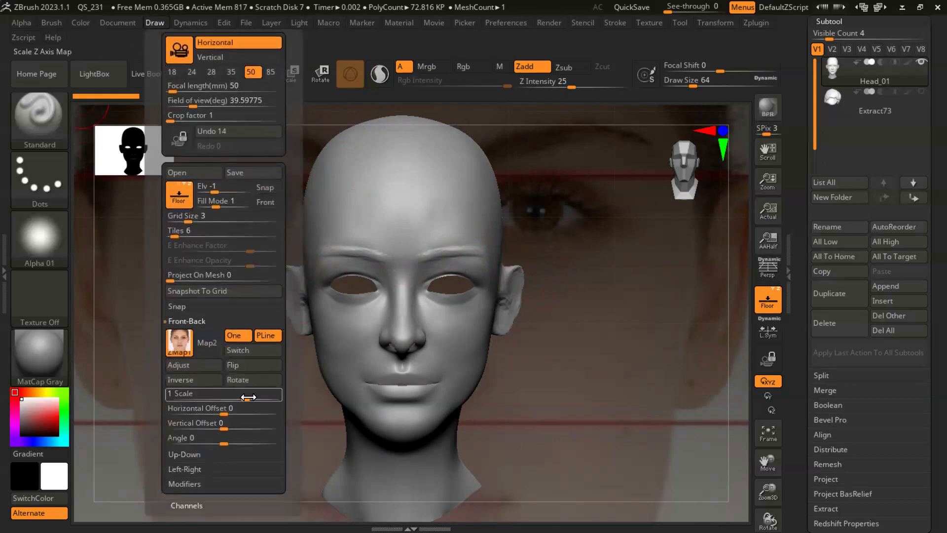
left_click_drag(244, 397, 213, 401)
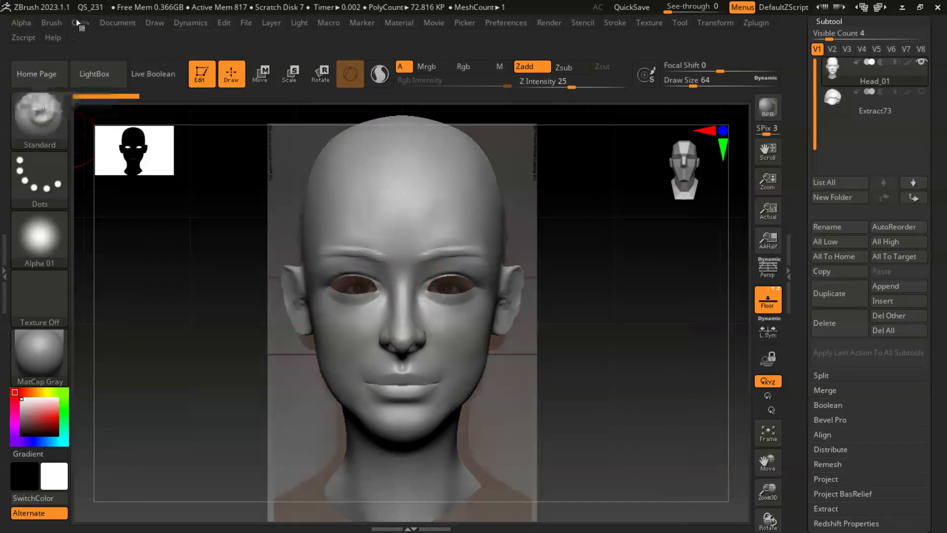
left_click(155, 23)
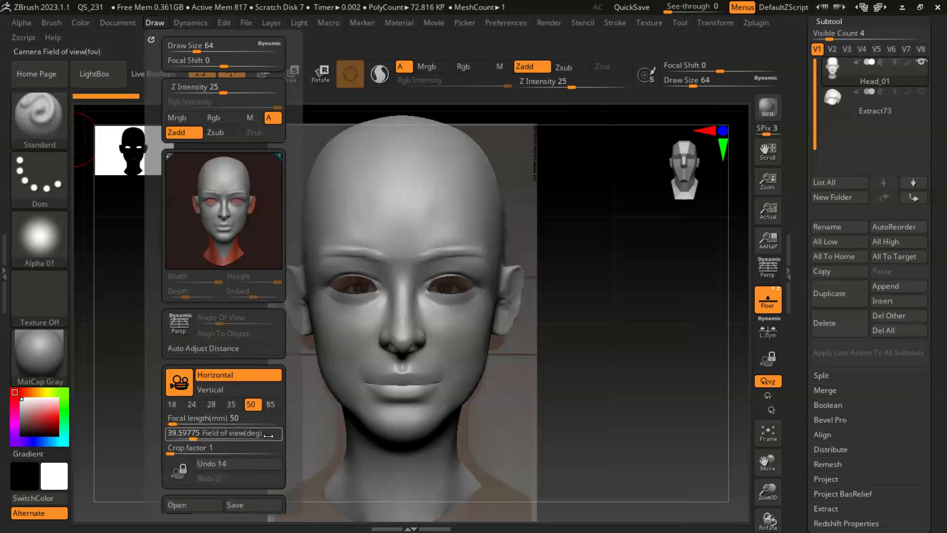
scroll(294, 394, "down", 5)
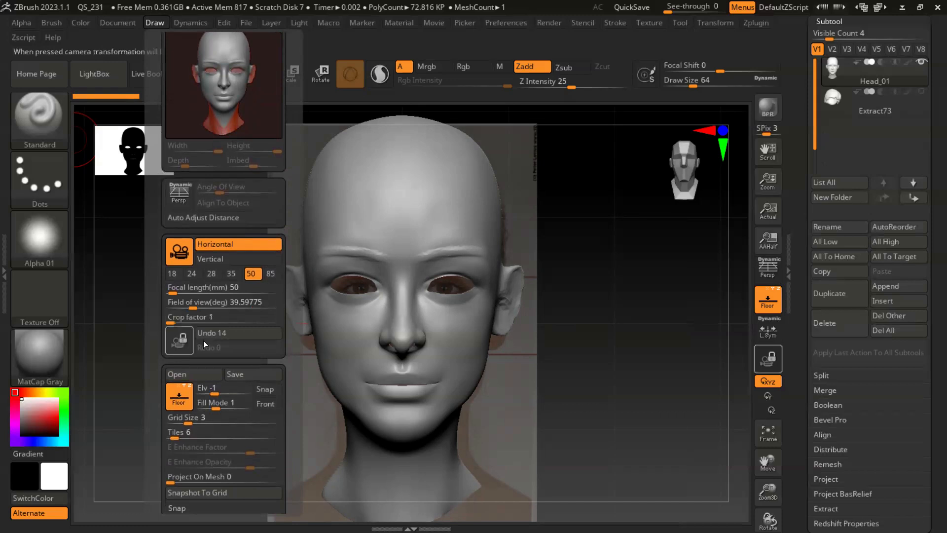
scroll(276, 380, "down", 3)
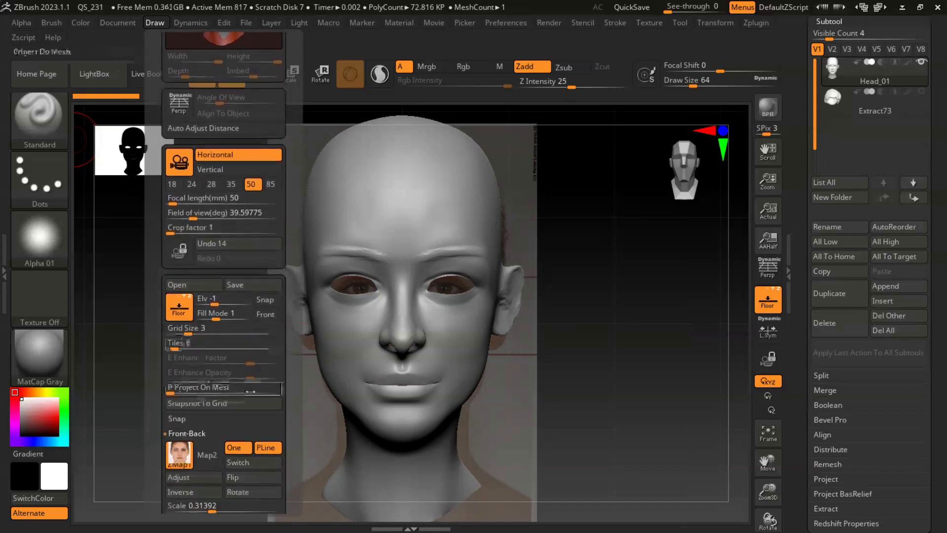
scroll(289, 387, "down", 6)
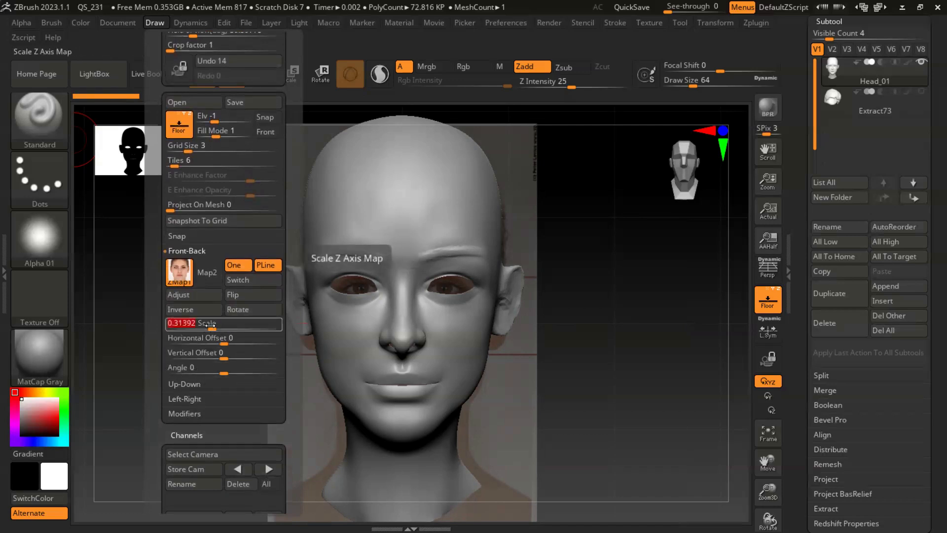
key("Return")
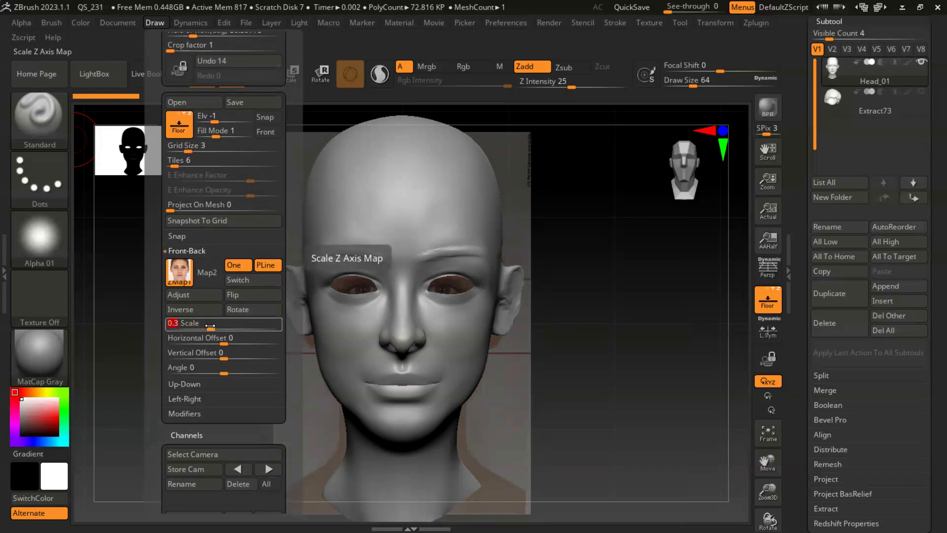
Set the Front-Back reference image's vertical offset to -0.01
left_click_drag(218, 354, 217, 354)
left_click(188, 353)
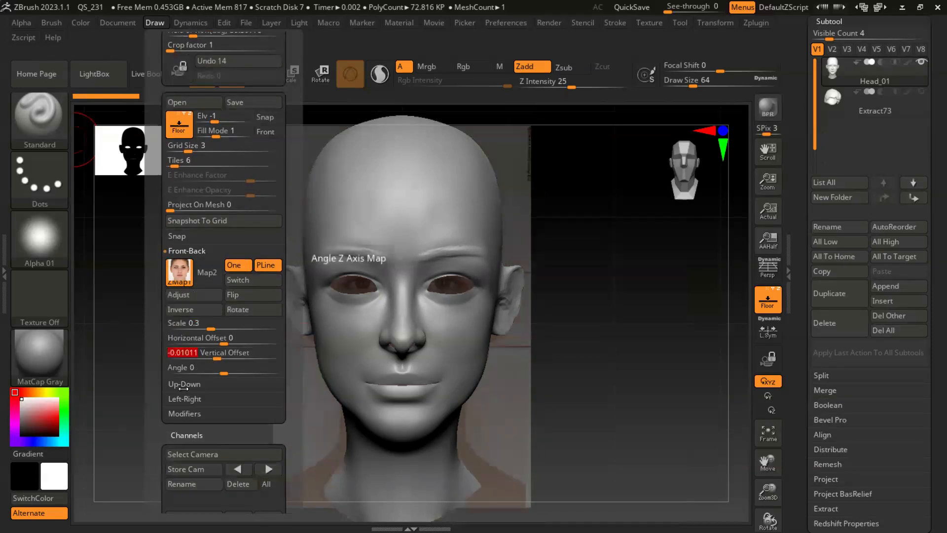
key("BackSpace")
type("-0.01")
left_click(197, 366)
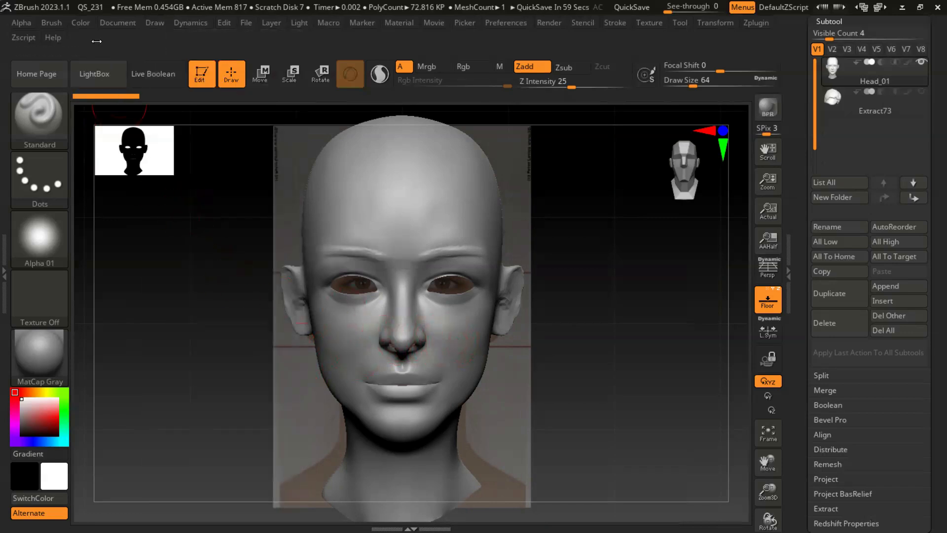
Fine-tune the Front-Back reference image's scale against the head model, setting it to 0.33
left_click(150, 22)
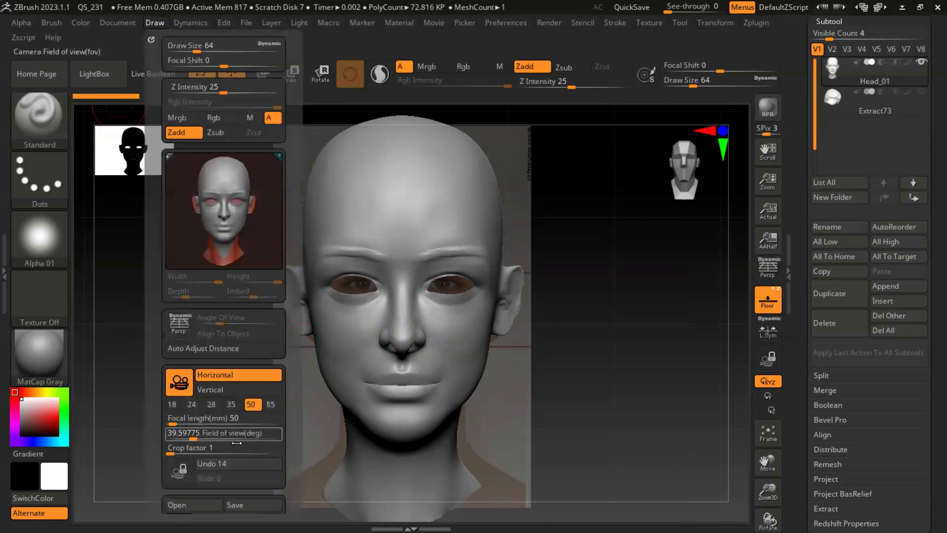
left_click_drag(293, 427, 293, 232)
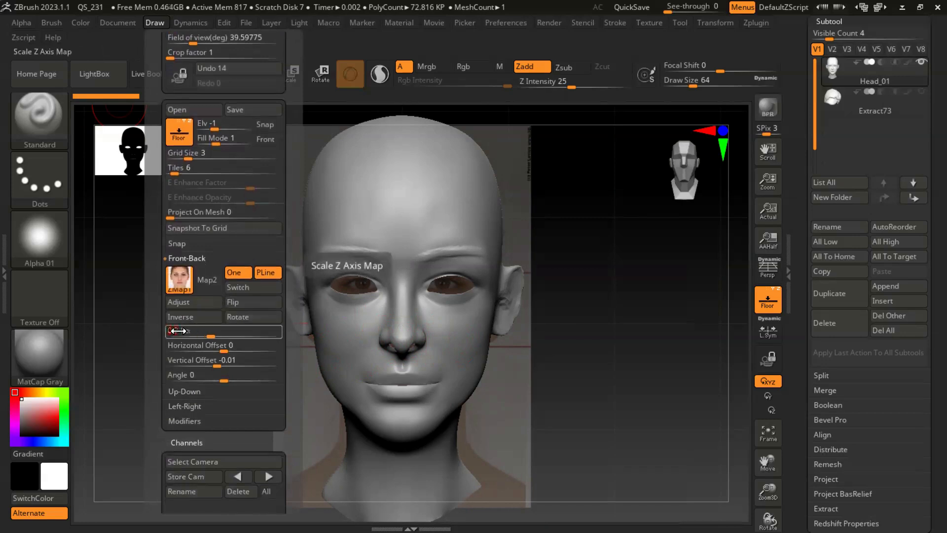
left_click_drag(179, 331, 177, 330)
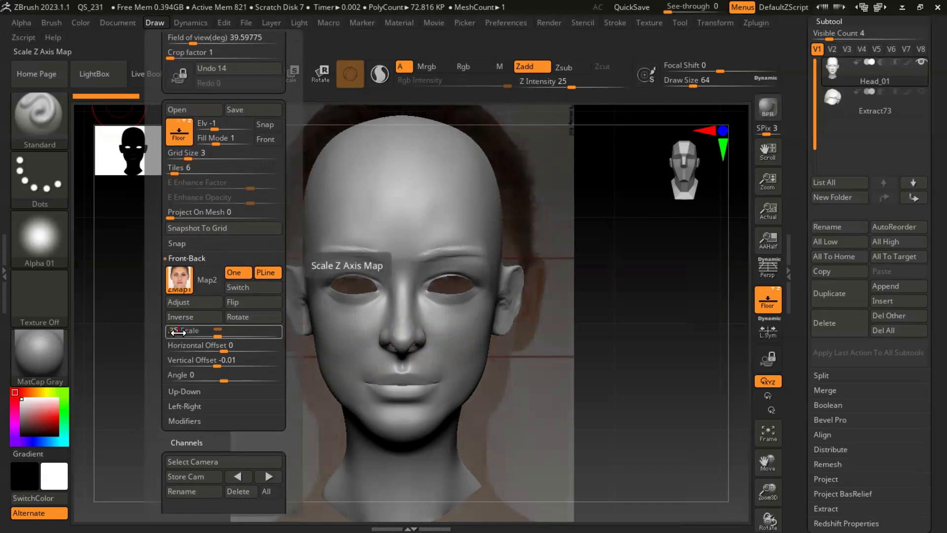
left_click_drag(178, 332, 177, 332)
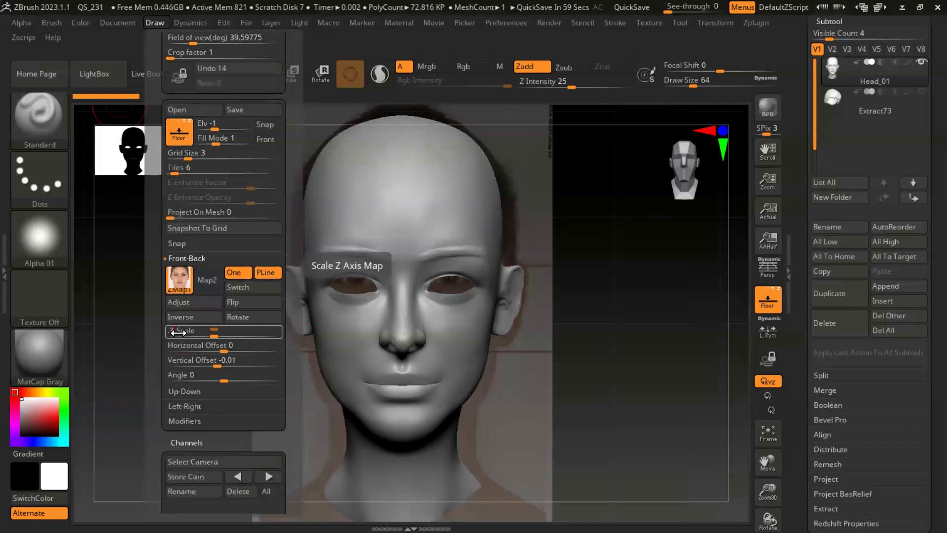
left_click_drag(178, 332, 178, 332)
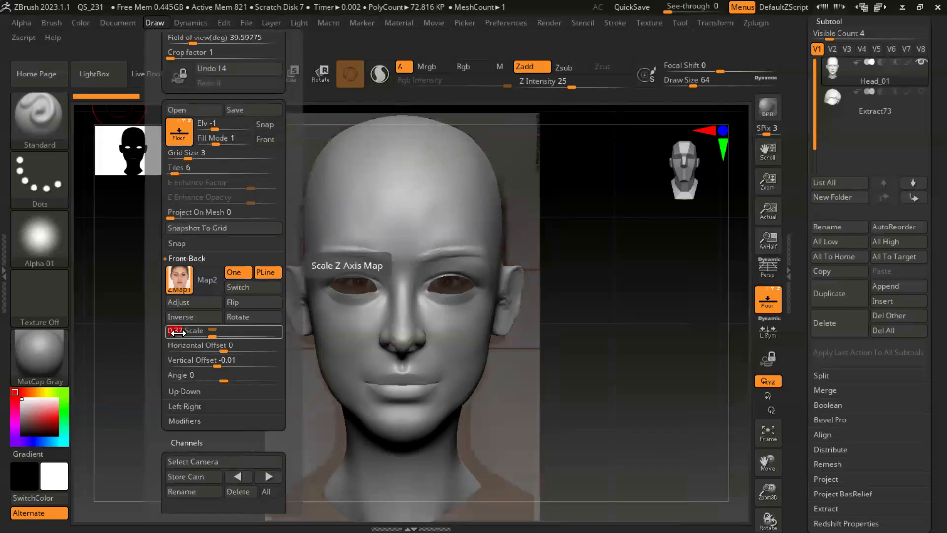
left_click_drag(178, 333, 178, 332)
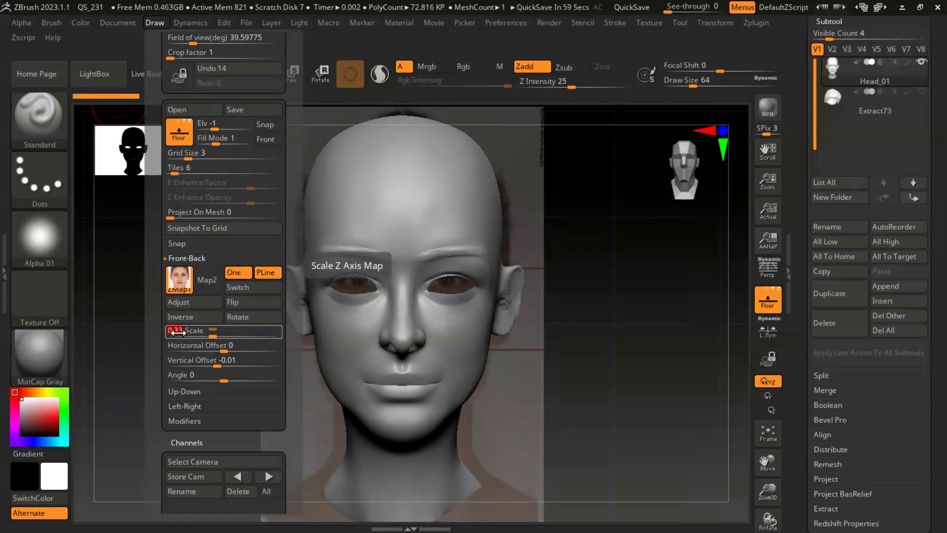
Set the Front-Back reference image's vertical offset to 0 and check its alignment with the head model
left_click(181, 364)
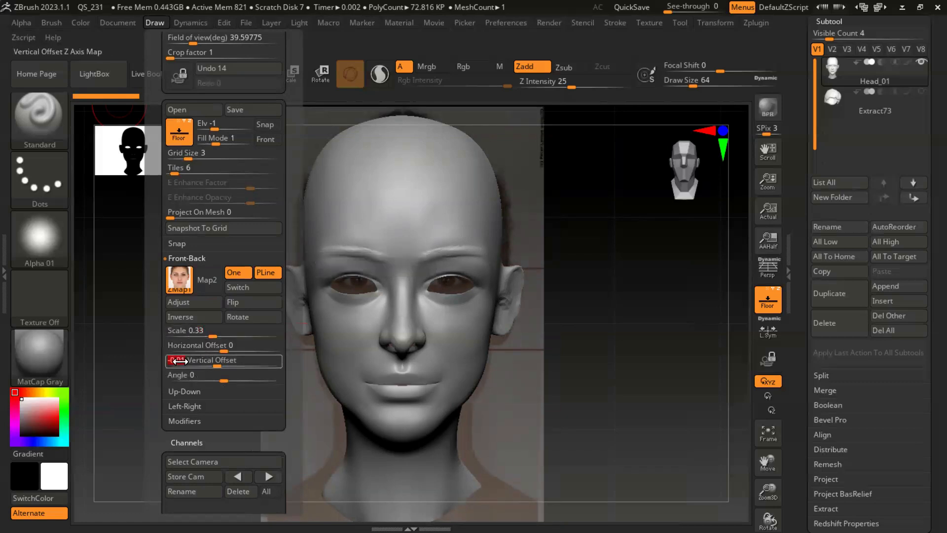
type("0")
key("Return")
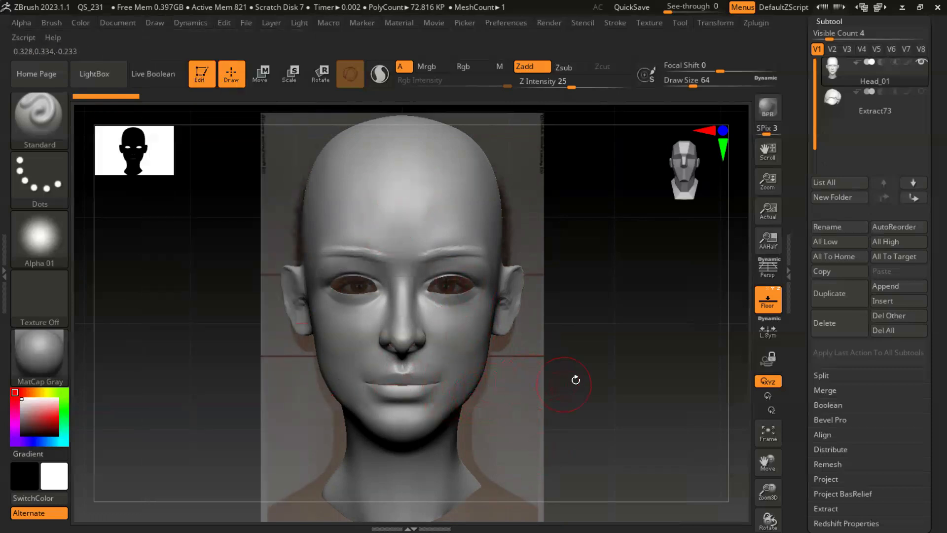
mouse_move(587, 375)
left_mouse_down()
mouse_move(634, 383)
mouse_move(611, 391)
mouse_move(595, 372)
mouse_move(602, 386)
mouse_move(584, 388)
mouse_move(593, 383)
mouse_move(504, 365)
left_mouse_up()
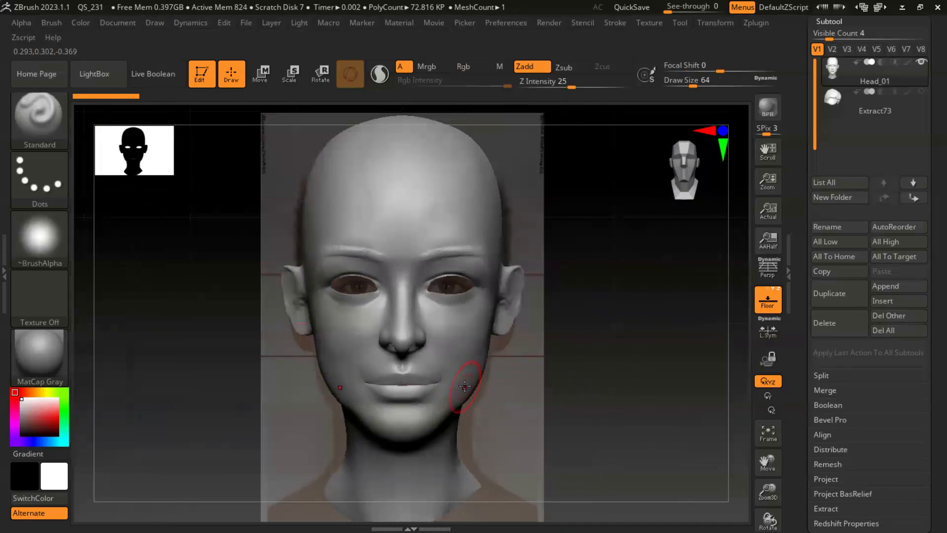
Choose the Move sculpting brush and enlarge its draw size to 120
left_click(35, 122)
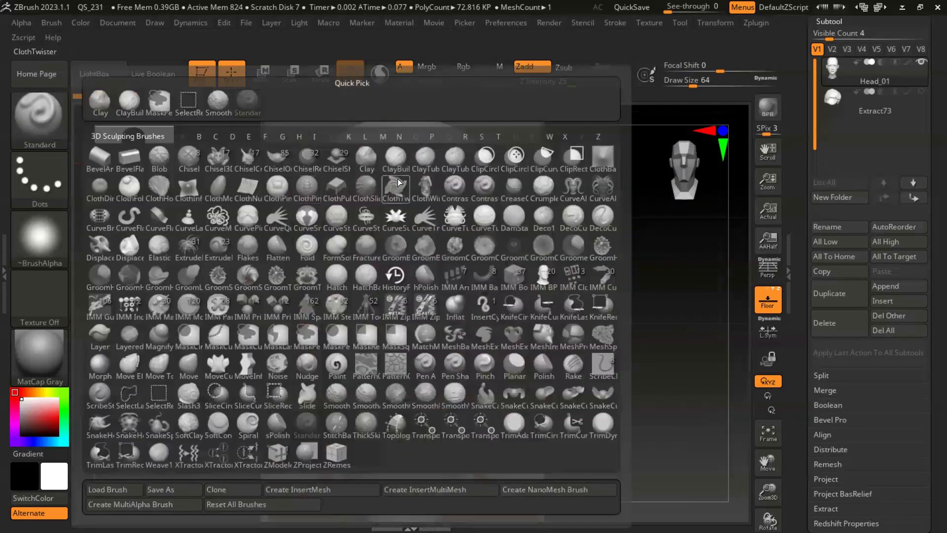
key("m")
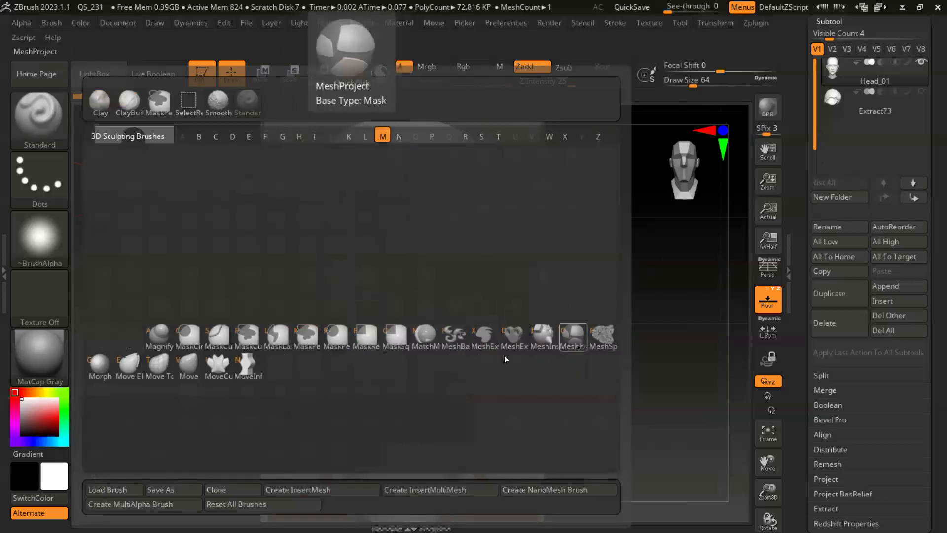
left_click(186, 365)
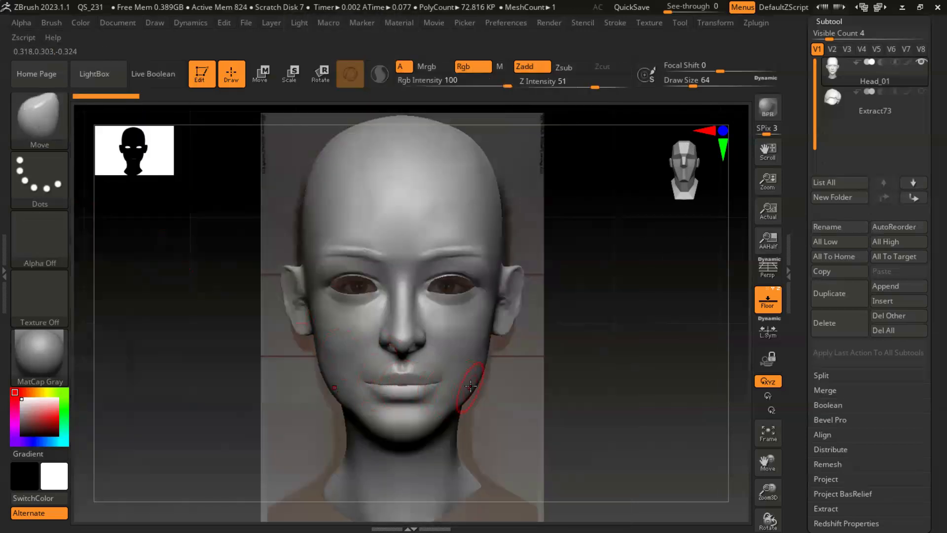
key("bracketright")
key("bracketright")
key("bracketright")
key("bracketright")
key("bracketright")
key("bracketright")
key("bracketright")
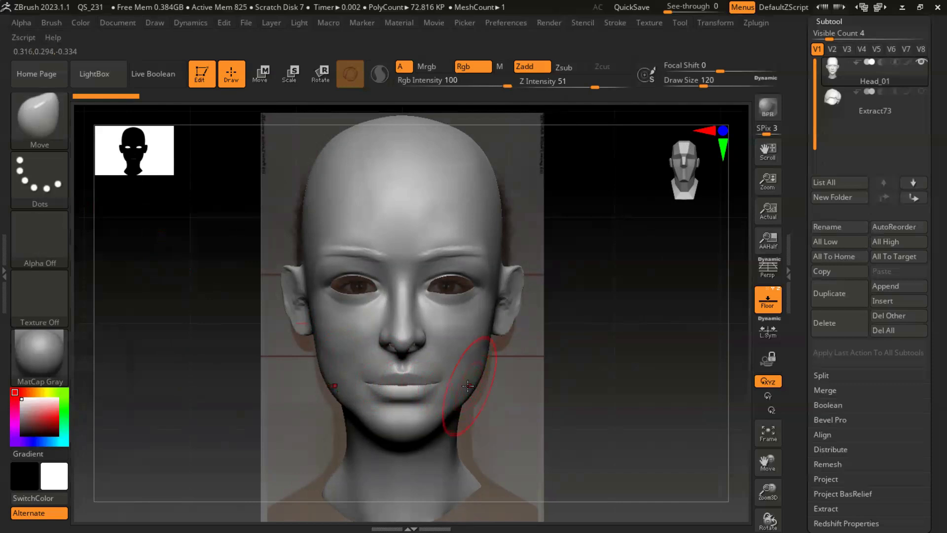
Pull the head's jaw and lower cheek outline outward to match the face contour in the front reference image
mouse_move(466, 390)
left_mouse_down()
mouse_move(478, 400)
mouse_move(481, 372)
left_mouse_up()
left_click_drag(466, 410, 469, 415)
left_click_drag(479, 362, 485, 342)
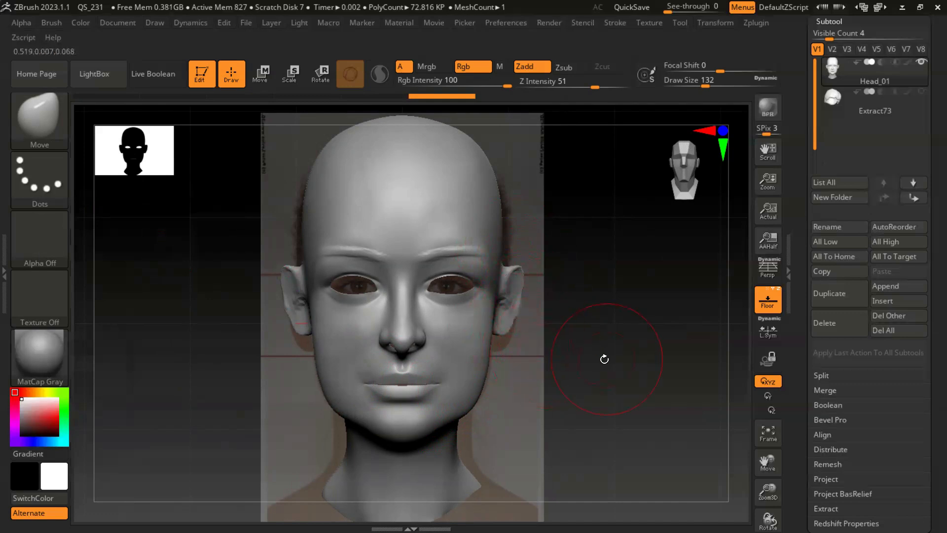
Import the Side image from the CLASS\HEAD folder on drive D as the Left-Right Map1 texture
left_click_drag(589, 344, 631, 280)
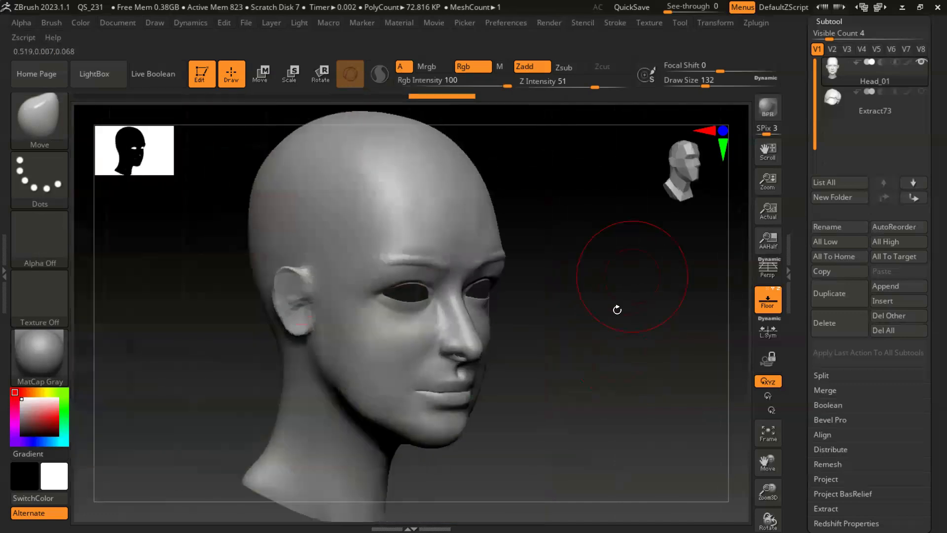
left_click(153, 21)
left_click_drag(292, 381, 291, 232)
left_click(191, 266)
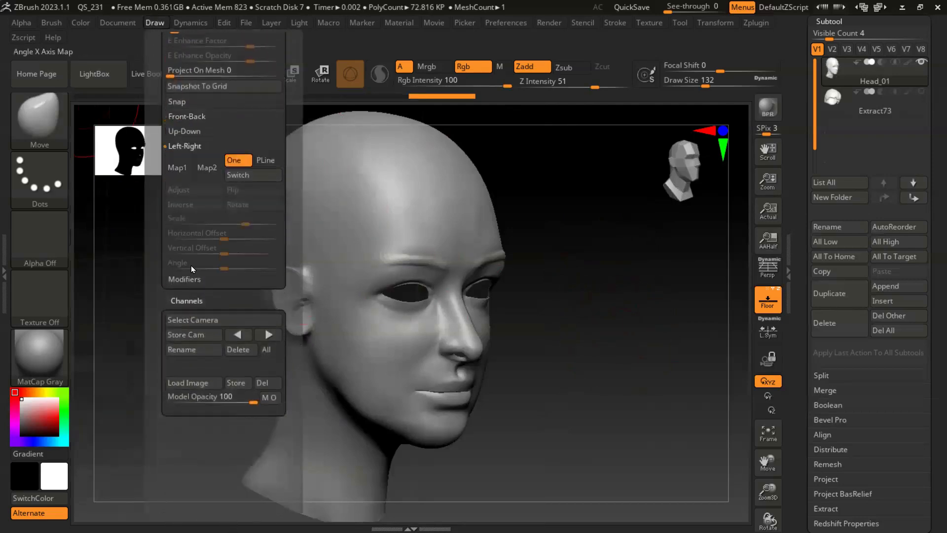
left_click(179, 168)
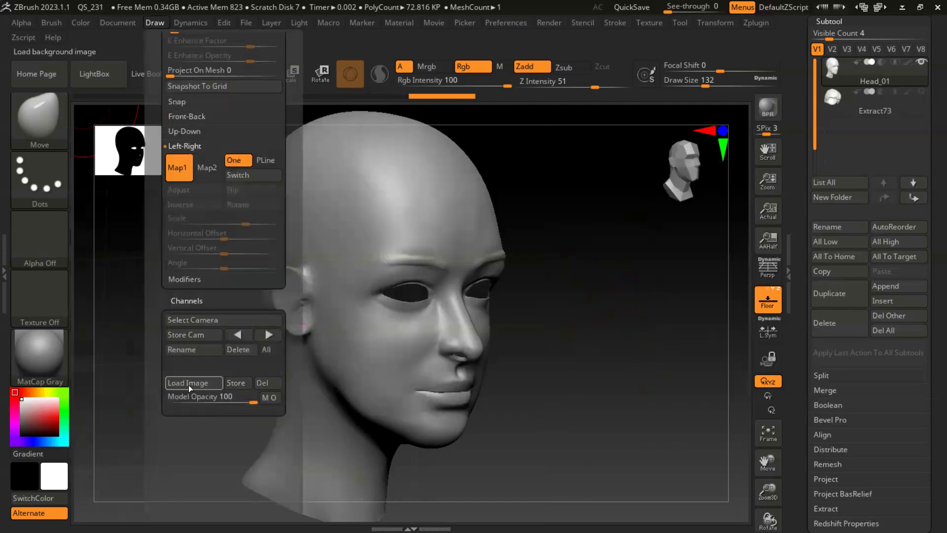
left_click(150, 22)
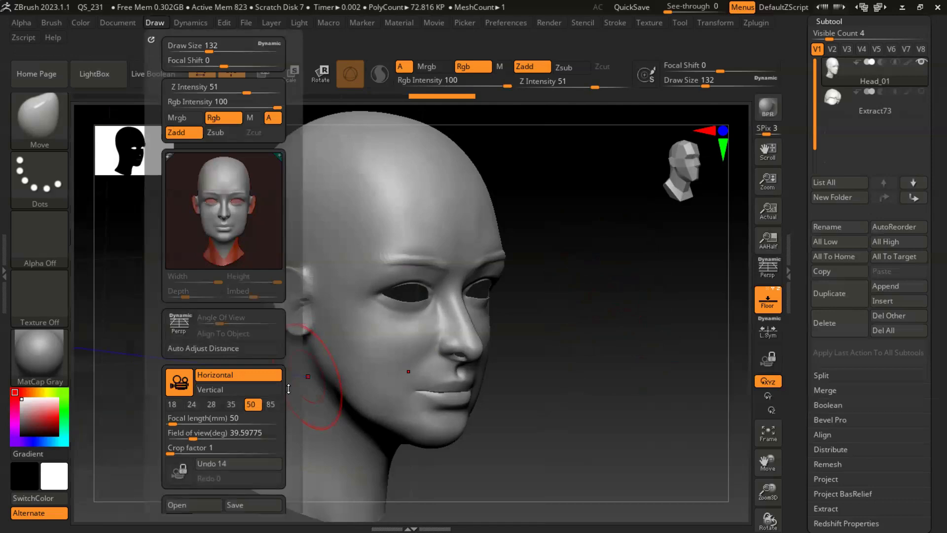
scroll(288, 389, "down", 8)
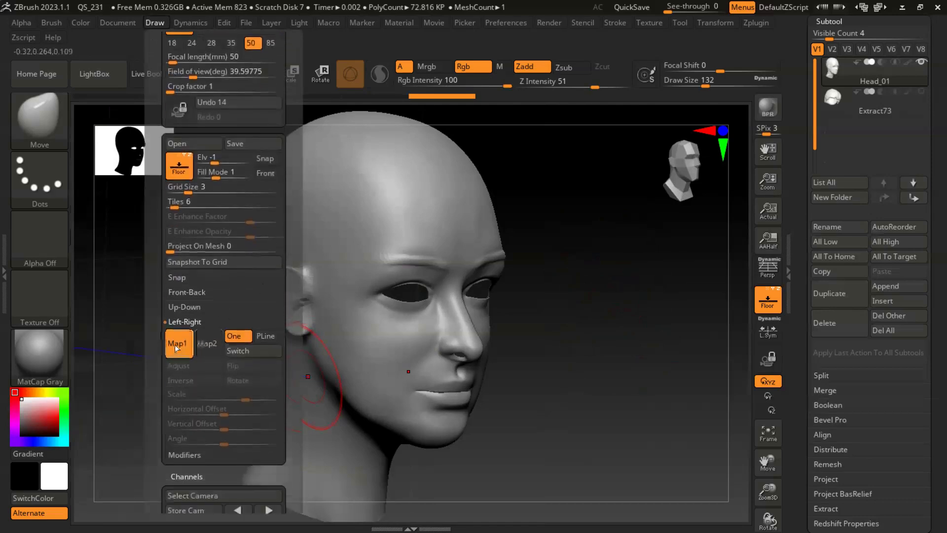
left_click(176, 345)
left_click(207, 508)
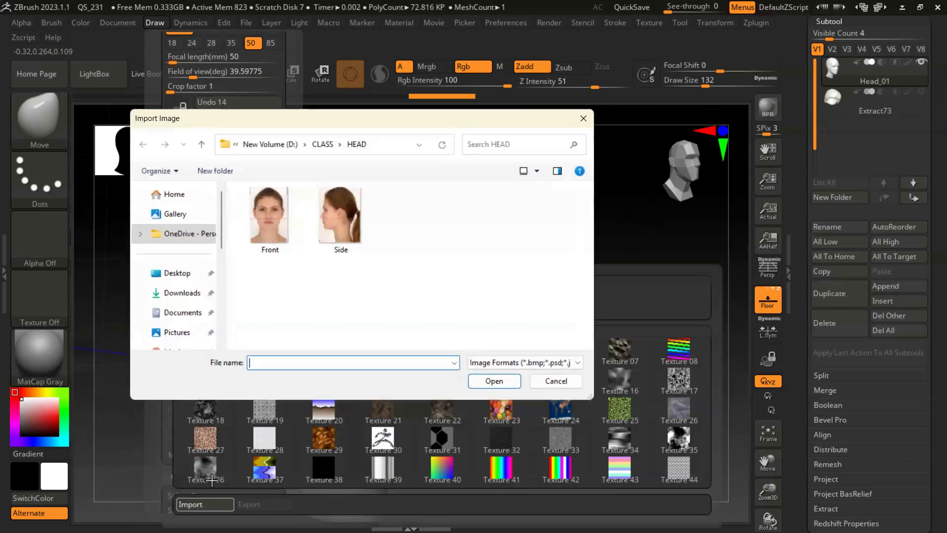
double_click(338, 212)
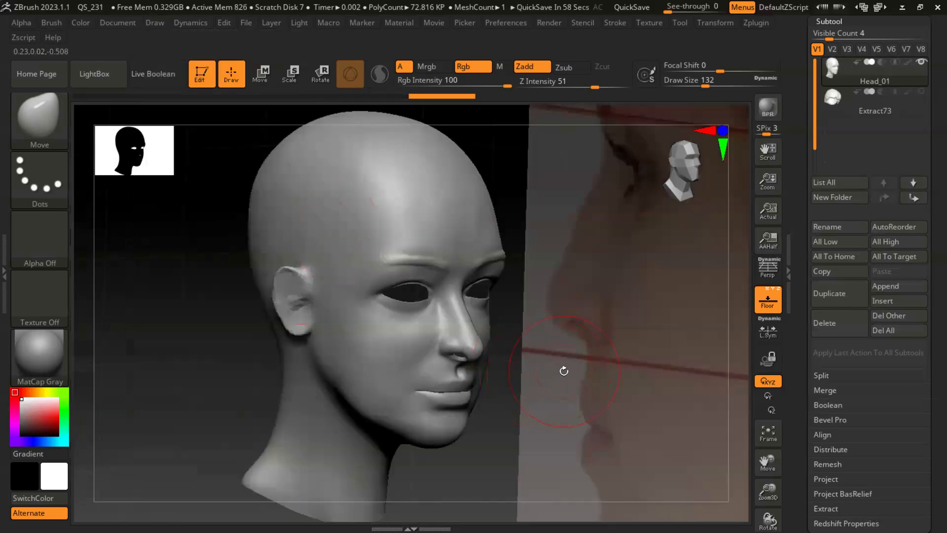
Set the Left-Right reference image's scale to 0.33
left_click(149, 22)
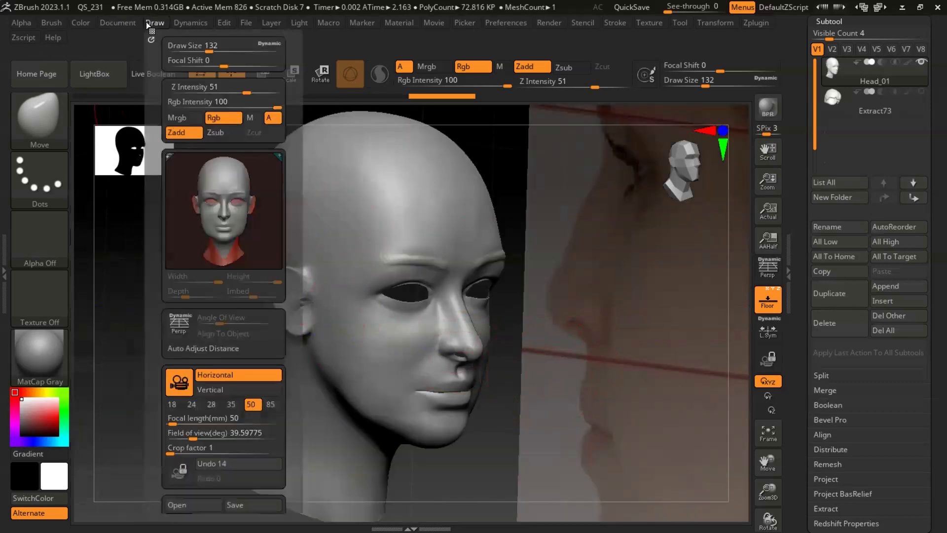
scroll(290, 271, "down", 10)
scroll(290, 272, "down", 3)
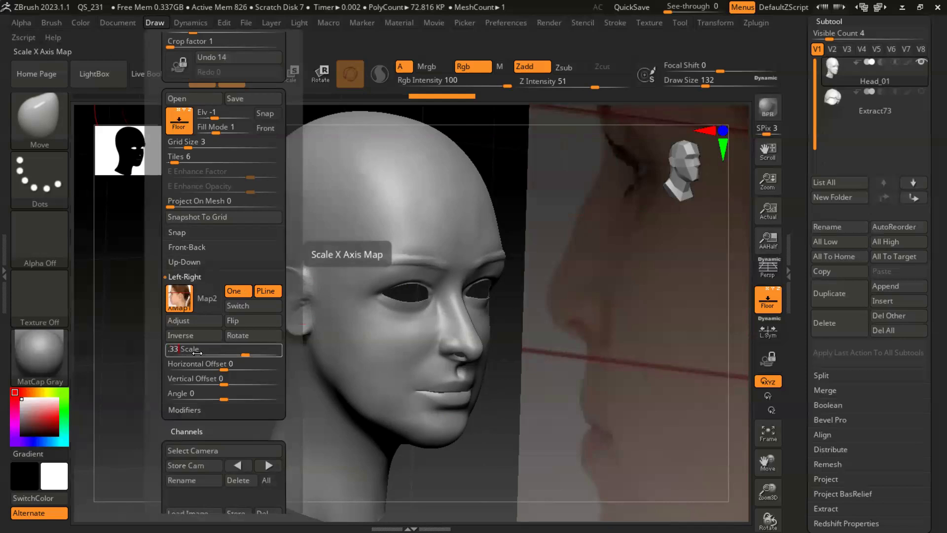
key("Return")
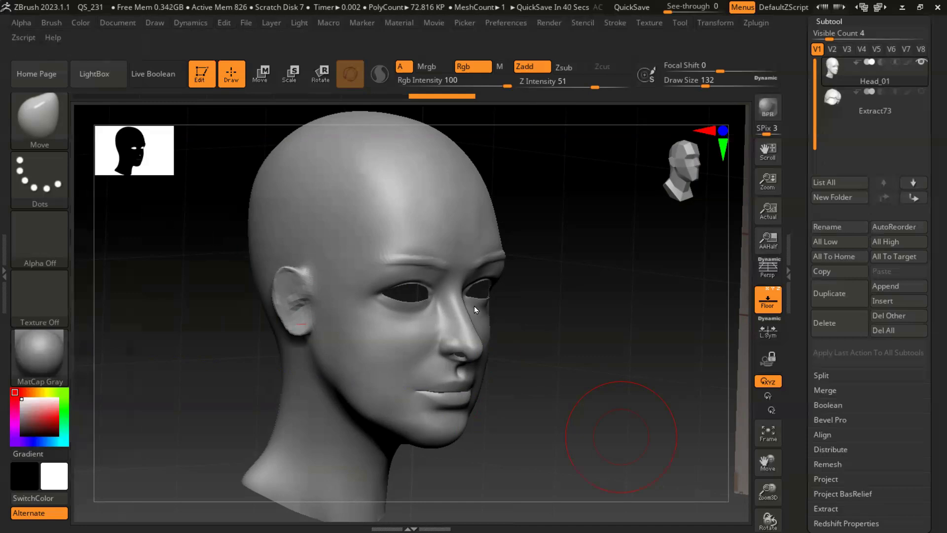
Flip the Left-Right reference image so its profile faces the same way as the head model
left_click_drag(568, 319, 475, 288)
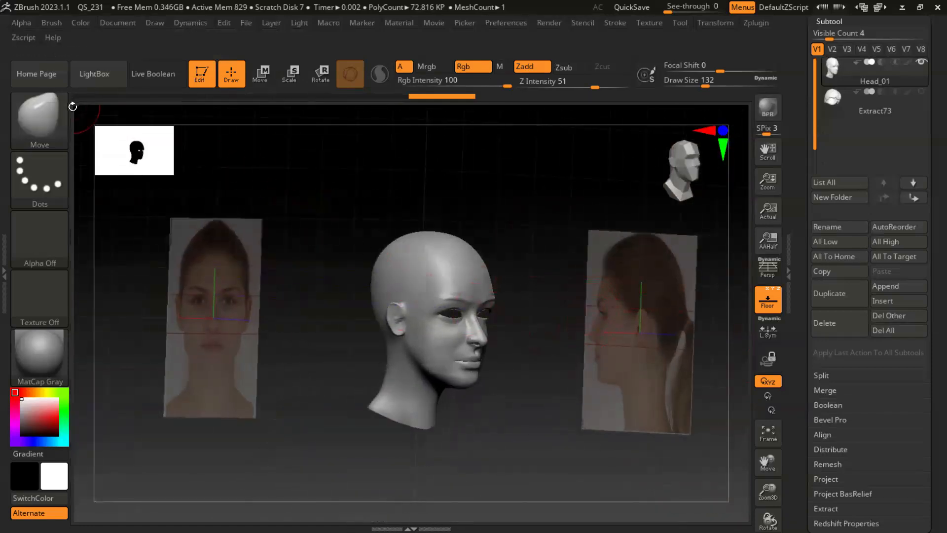
left_click(148, 23)
scroll(289, 275, "down", 15)
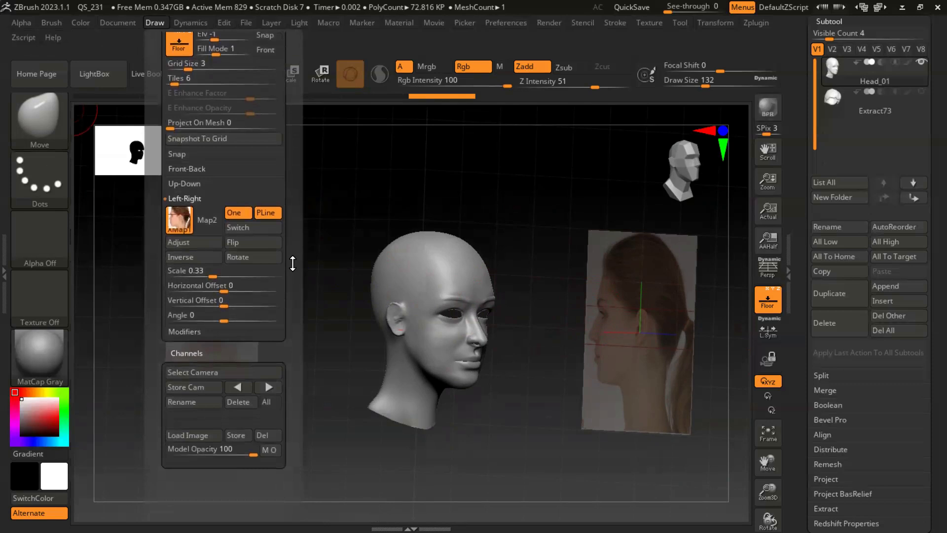
scroll(293, 264, "down", 1)
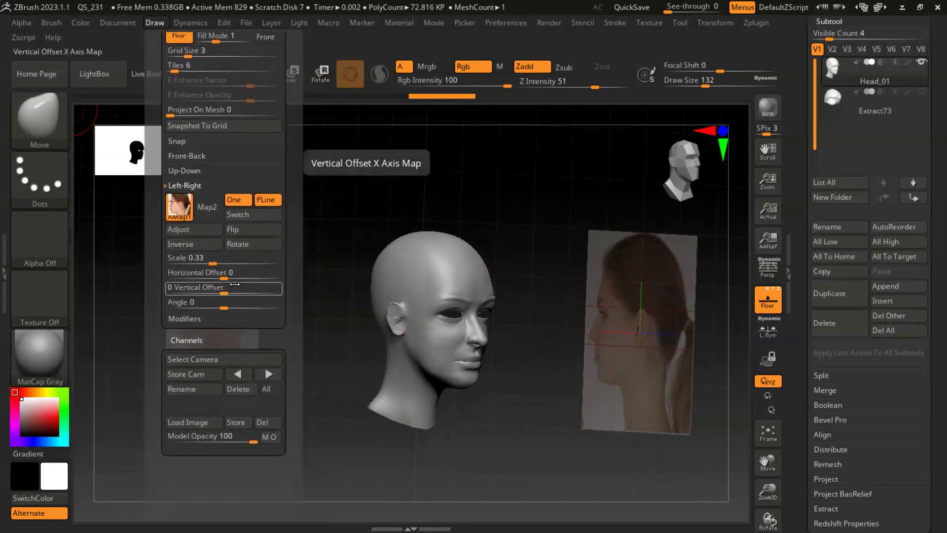
left_click(236, 230)
mouse_move(522, 376)
left_mouse_down()
mouse_move(508, 406)
mouse_move(454, 331)
left_mouse_up()
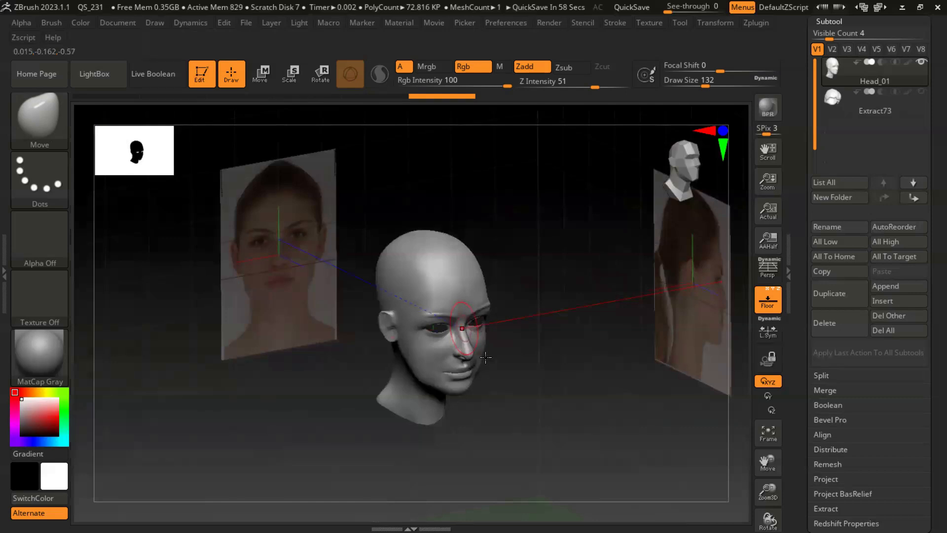
mouse_move(533, 368)
left_mouse_down()
mouse_move(568, 356)
mouse_move(531, 341)
mouse_move(544, 334)
mouse_move(550, 355)
mouse_move(532, 352)
mouse_move(553, 346)
mouse_move(537, 368)
left_mouse_up()
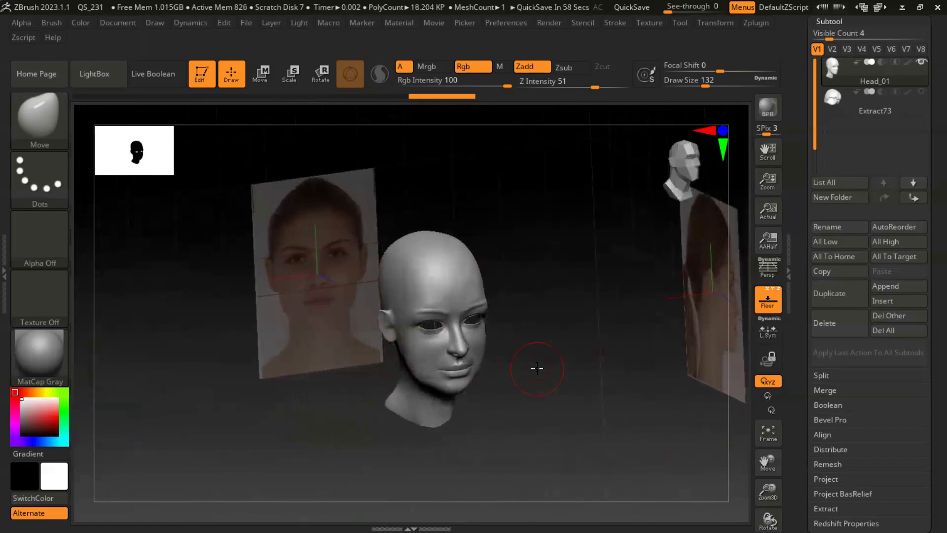